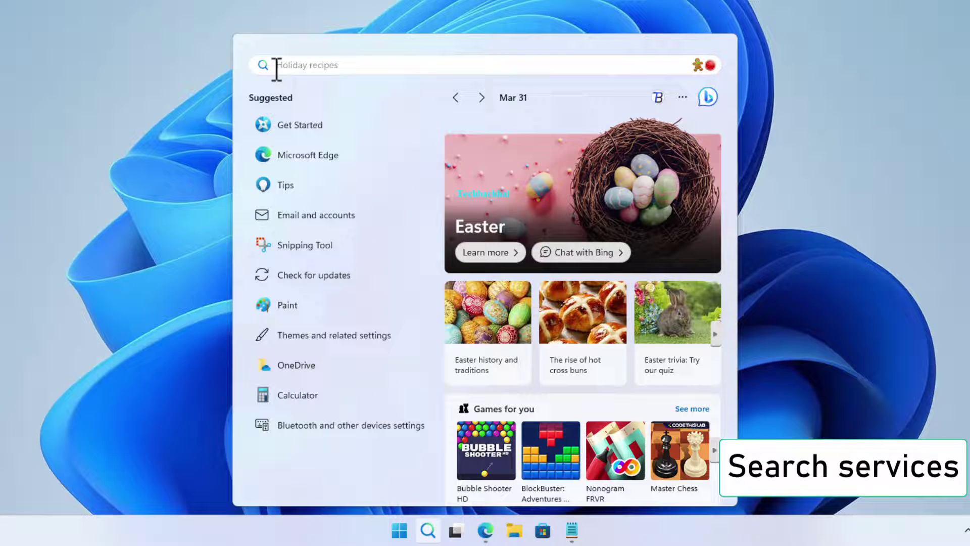
pyautogui.write('se')
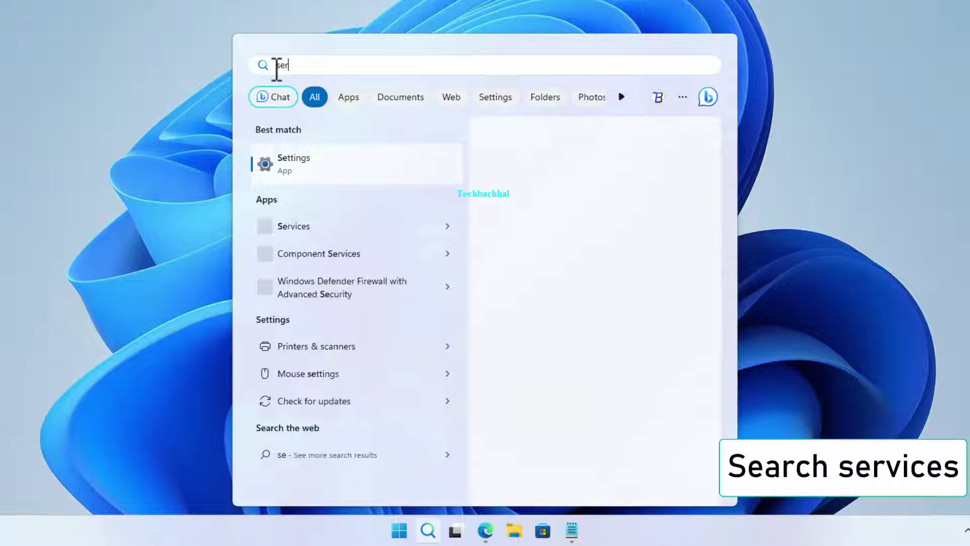
pyautogui.write('rv')
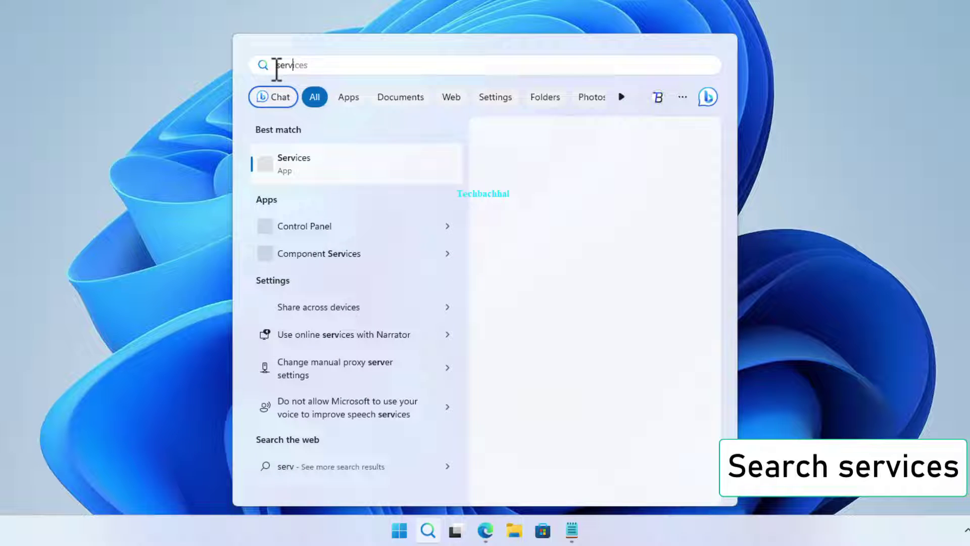
# Step: Launch Services, select Windows Update and bring up its right-click menu
pyautogui.click(306, 164)
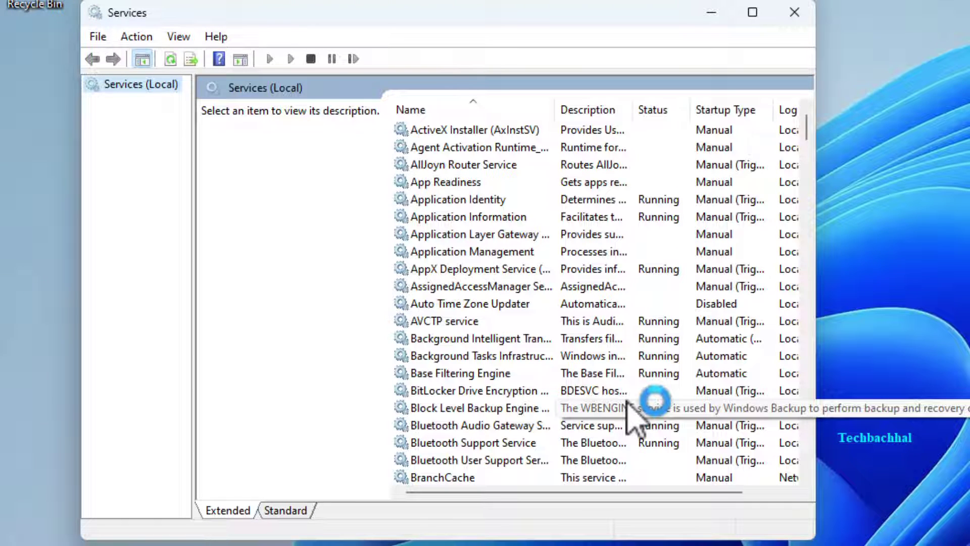
pyautogui.click(448, 325)
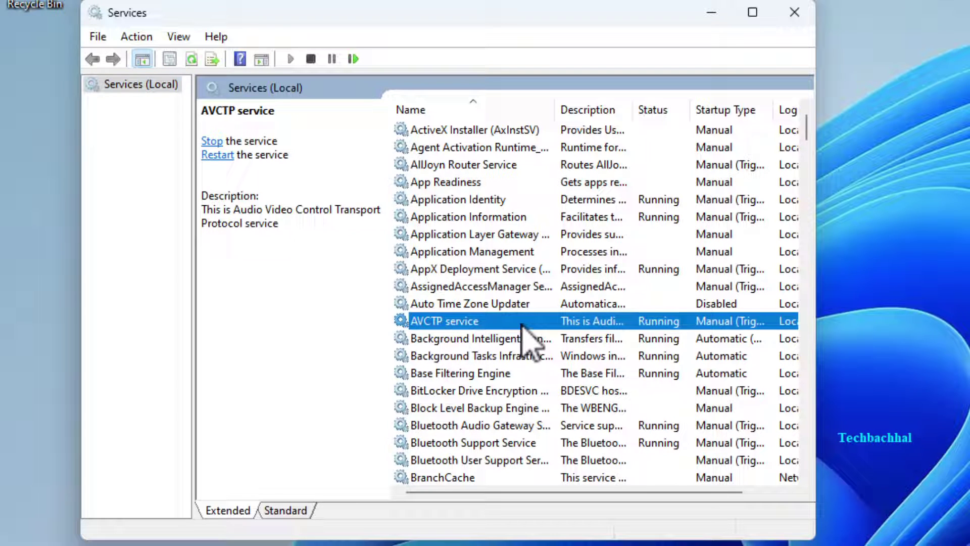
pyautogui.scroll(-1, 523, 327)
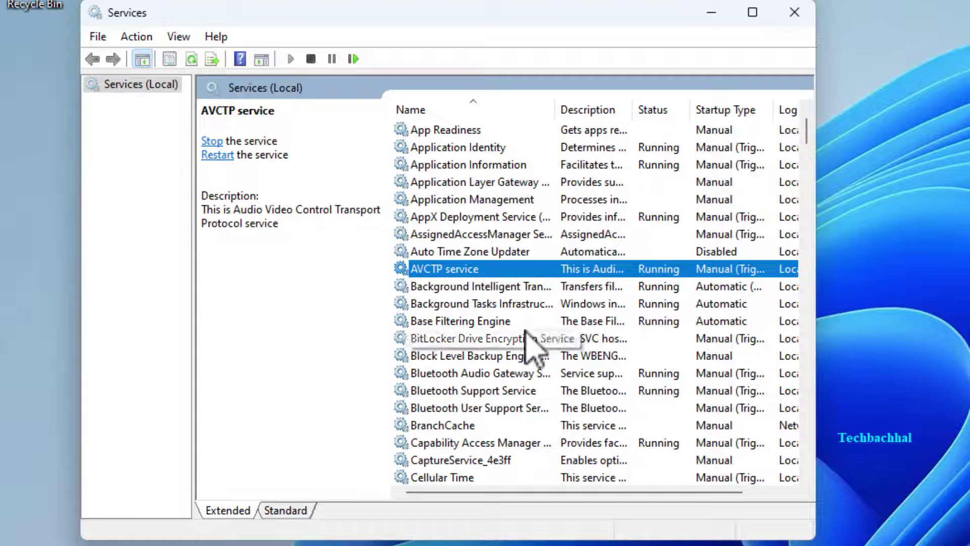
pyautogui.scroll(-20, 492, 387)
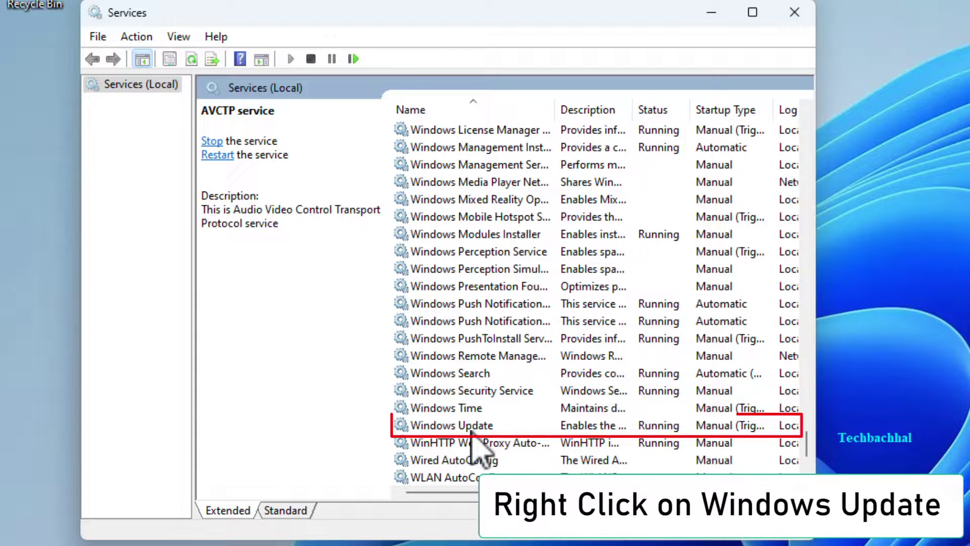
pyautogui.click(465, 426)
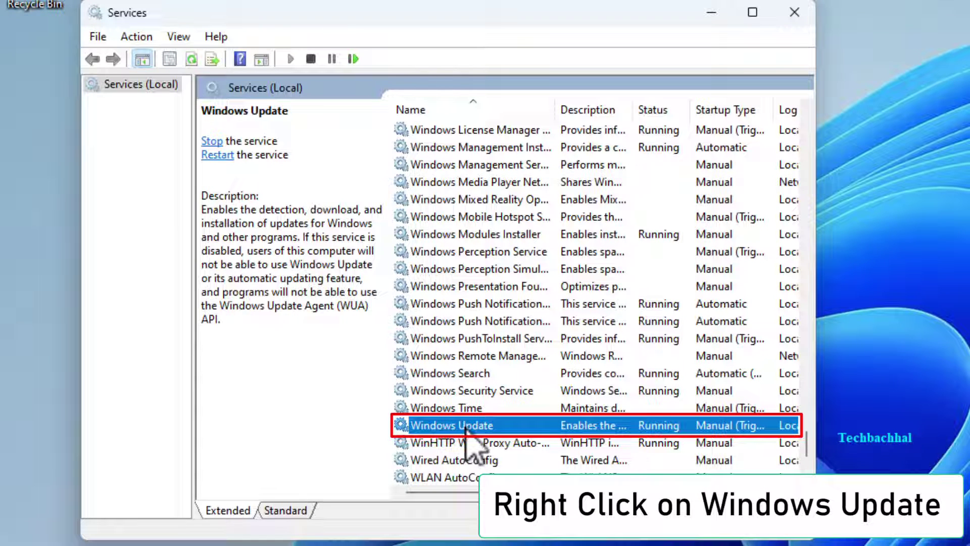
pyautogui.rightClick(475, 430)
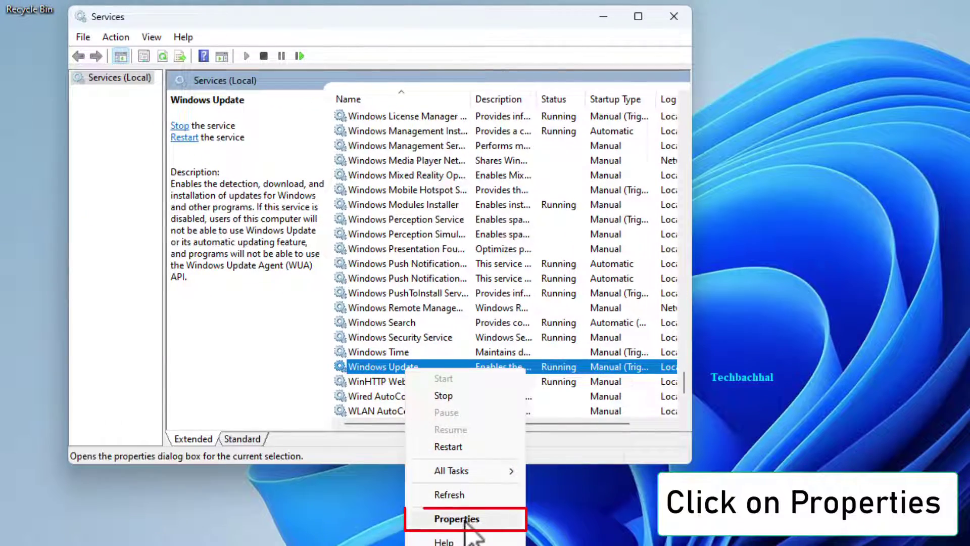
# Step: Set Windows Update to Disabled, stop it, apply the change, and close Services
pyautogui.click(466, 520)
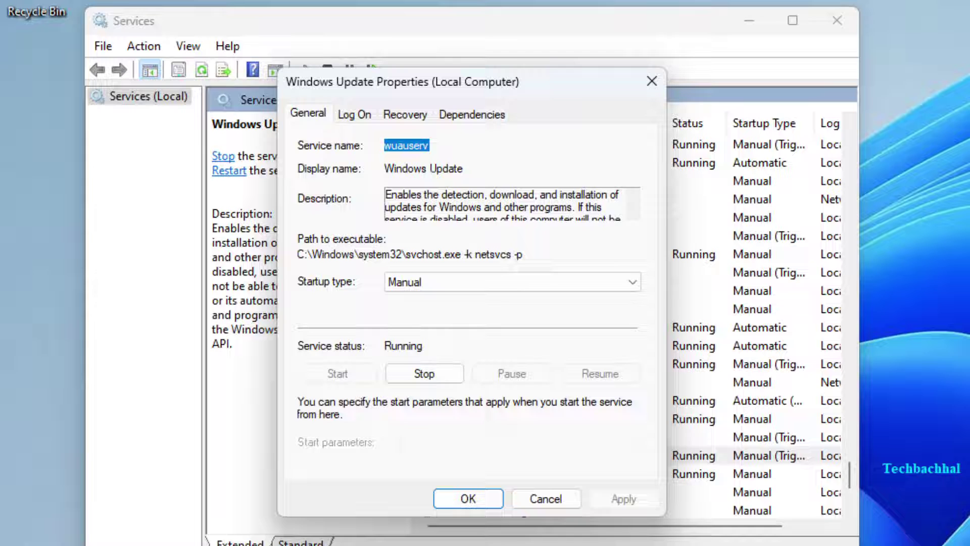
pyautogui.click(438, 281)
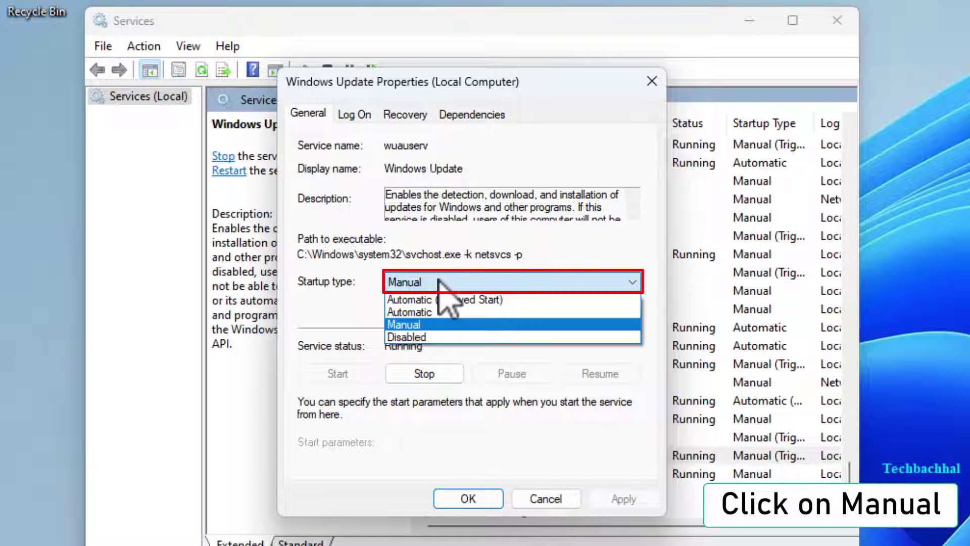
pyautogui.click(424, 337)
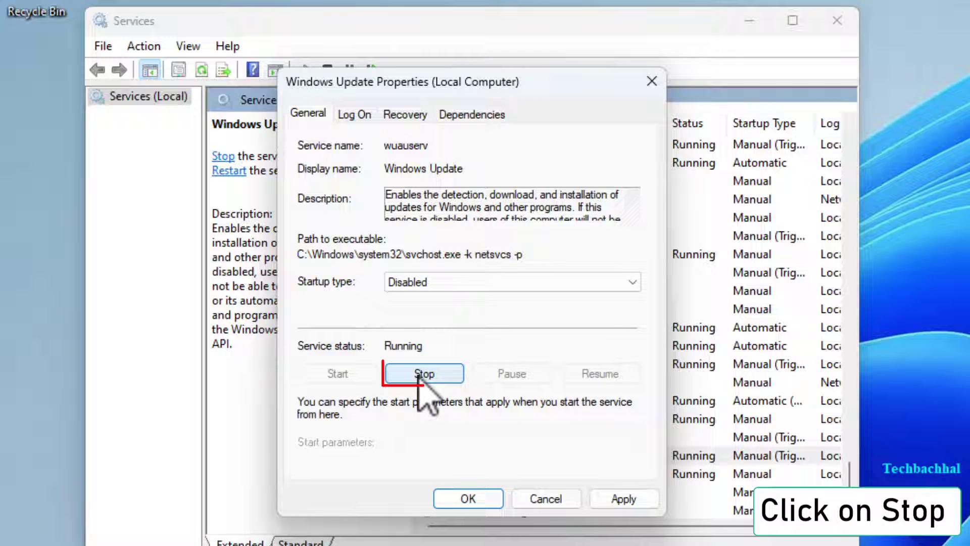
pyautogui.click(424, 374)
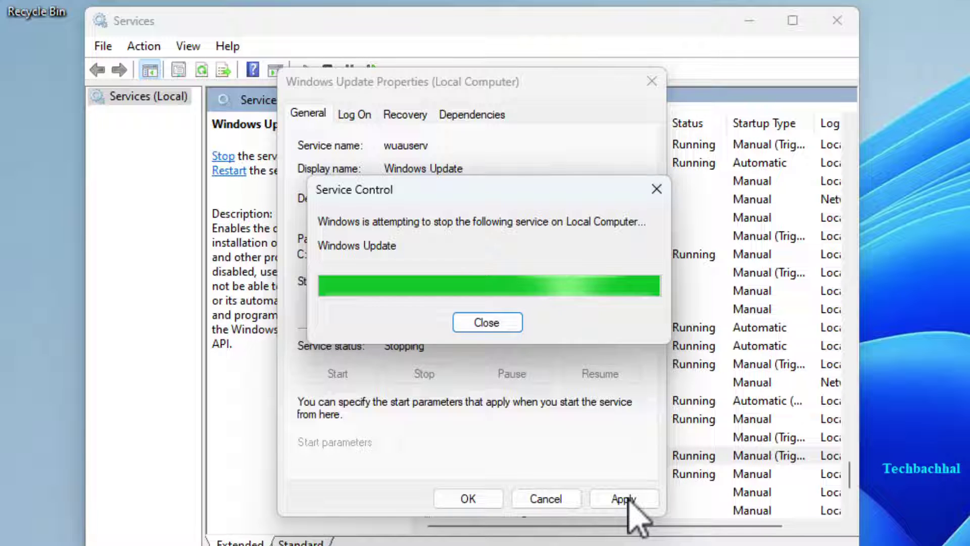
pyautogui.click(624, 500)
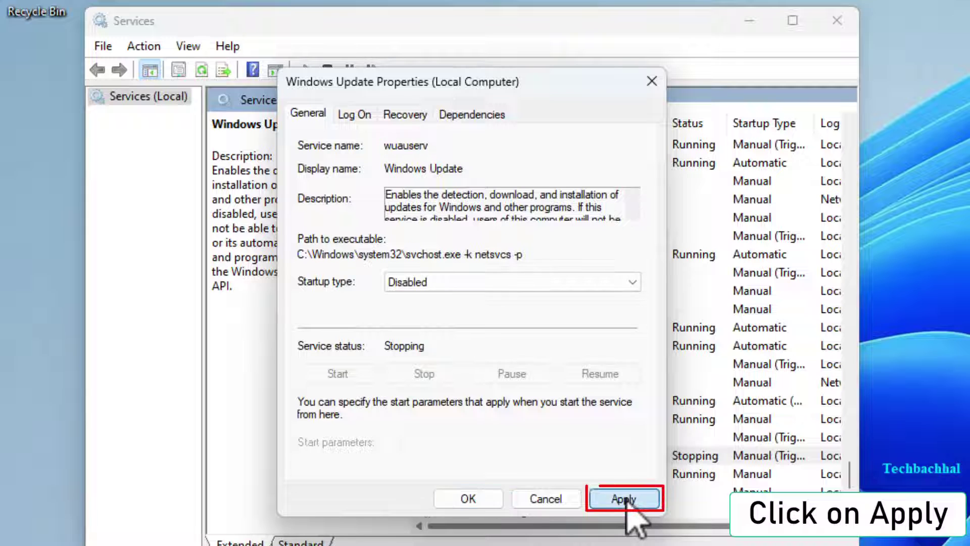
pyautogui.click(462, 501)
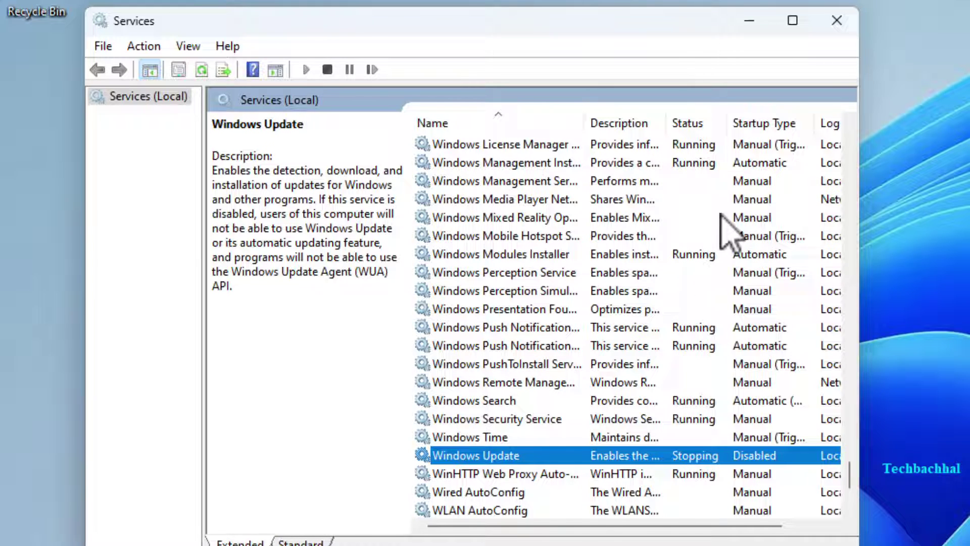
pyautogui.click(837, 21)
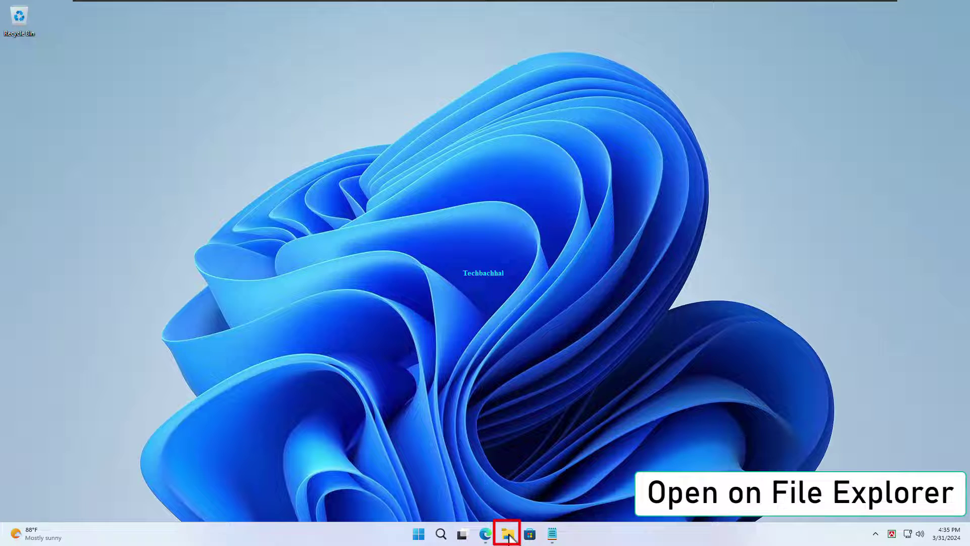
# Step: Launch File Explorer from the taskbar icon
pyautogui.click(507, 535)
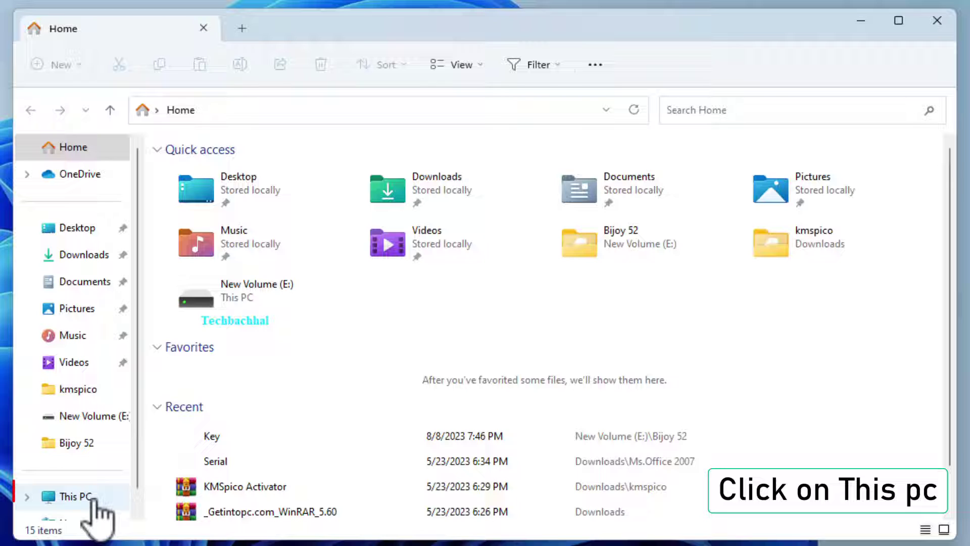
# Step: Browse from This PC through Local Disk (C:) and Windows into SoftwareDistribution
pyautogui.click(93, 502)
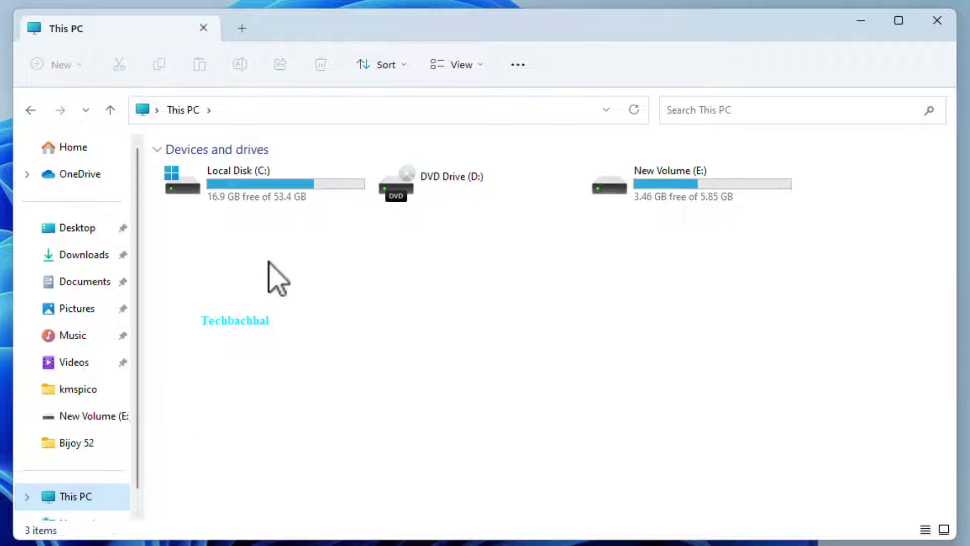
pyautogui.click(281, 182)
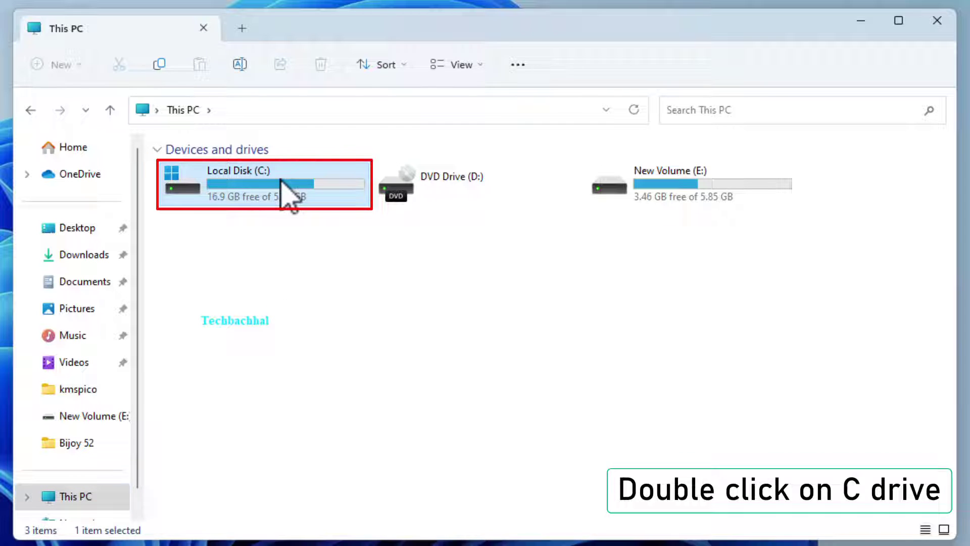
pyautogui.doubleClick(287, 191)
pyautogui.click(217, 280)
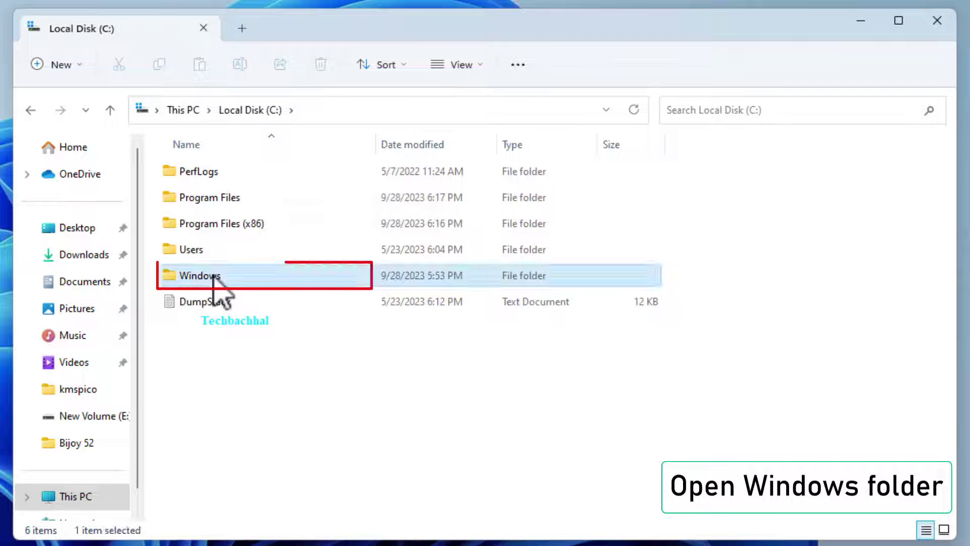
pyautogui.doubleClick(217, 280)
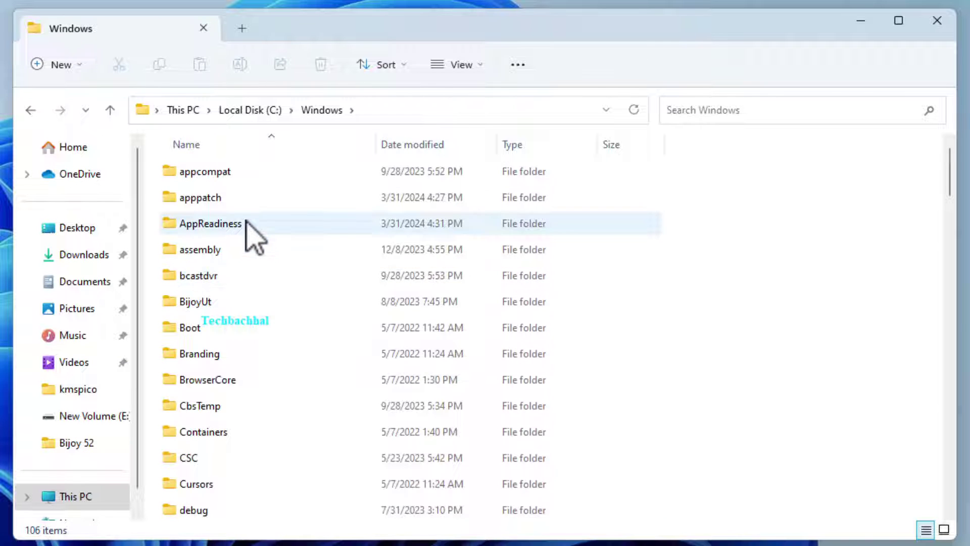
pyautogui.scroll(-20, 249, 232)
pyautogui.click(259, 200)
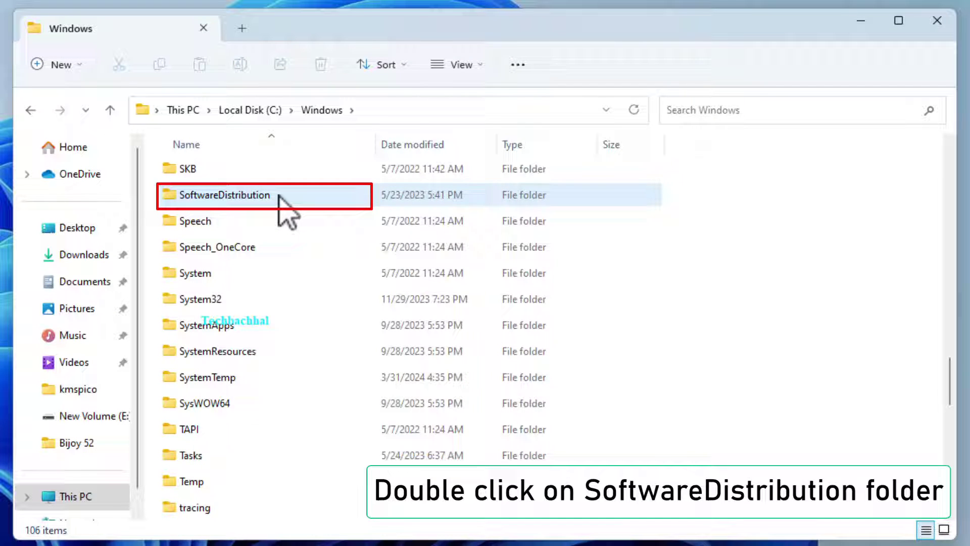
pyautogui.doubleClick(278, 196)
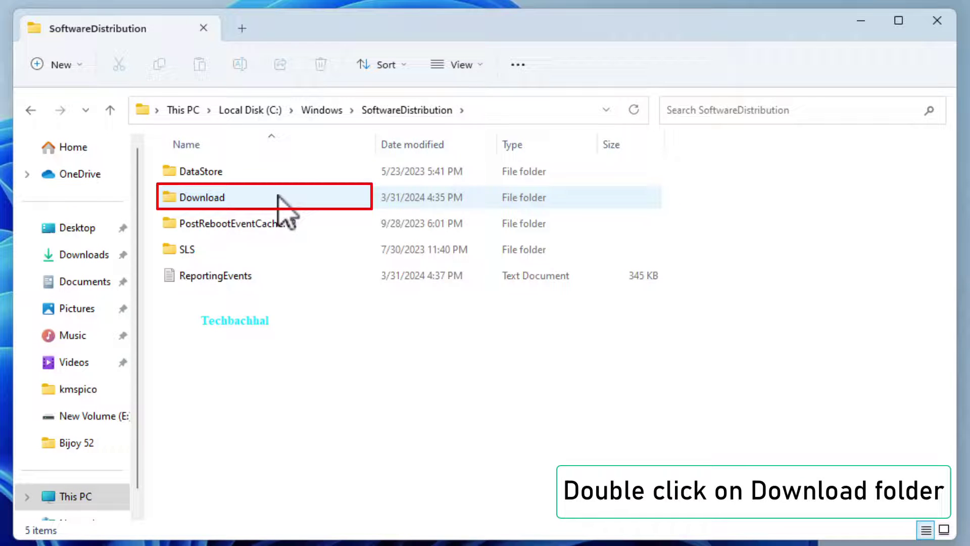
# Step: Enter the Download folder and delete all its items, skipping the in-use Install folder
pyautogui.doubleClick(232, 198)
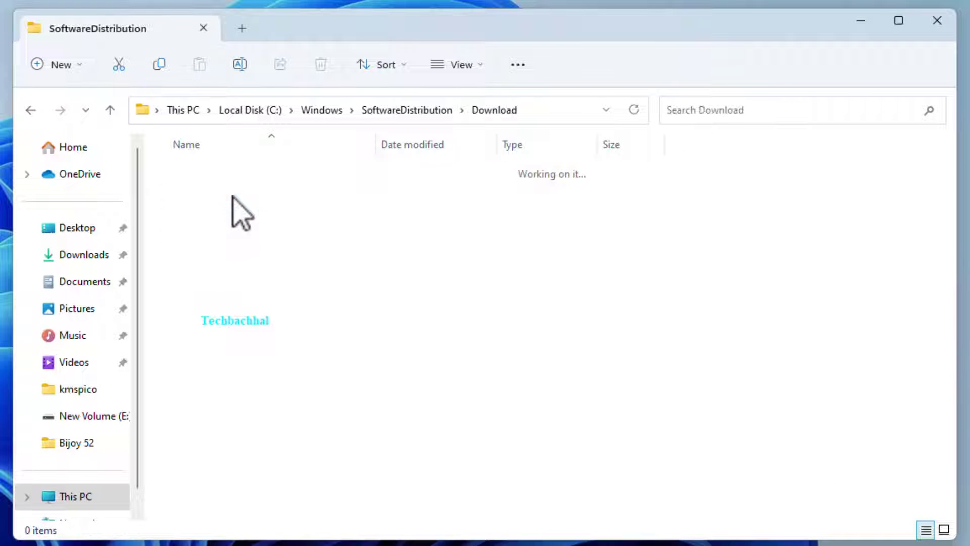
pyautogui.moveTo(712, 459); pyautogui.dragTo(546, 196)
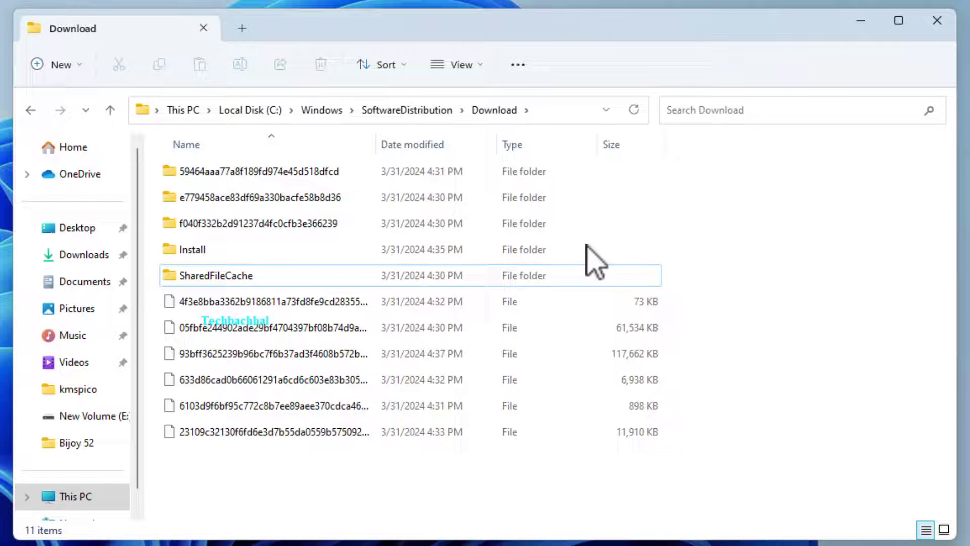
pyautogui.rightClick(555, 204)
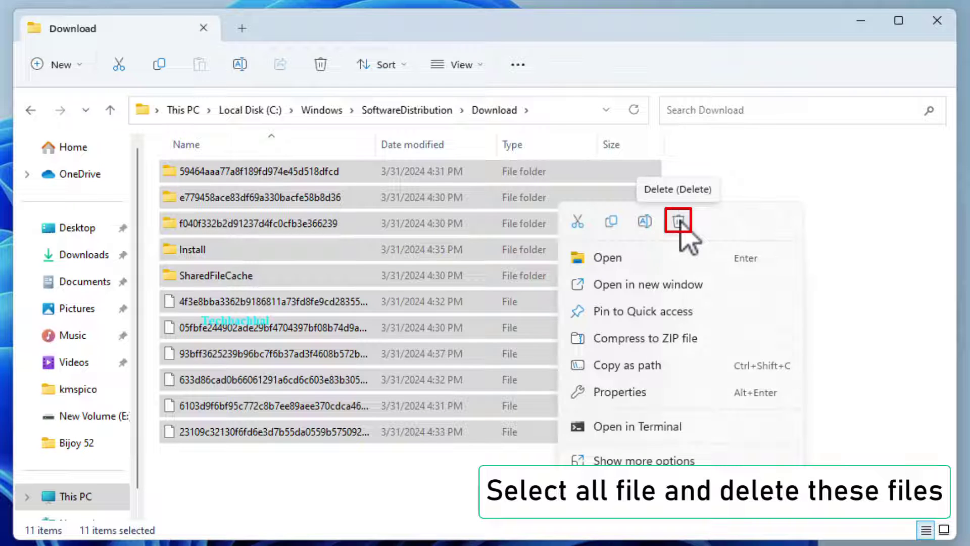
pyautogui.click(680, 221)
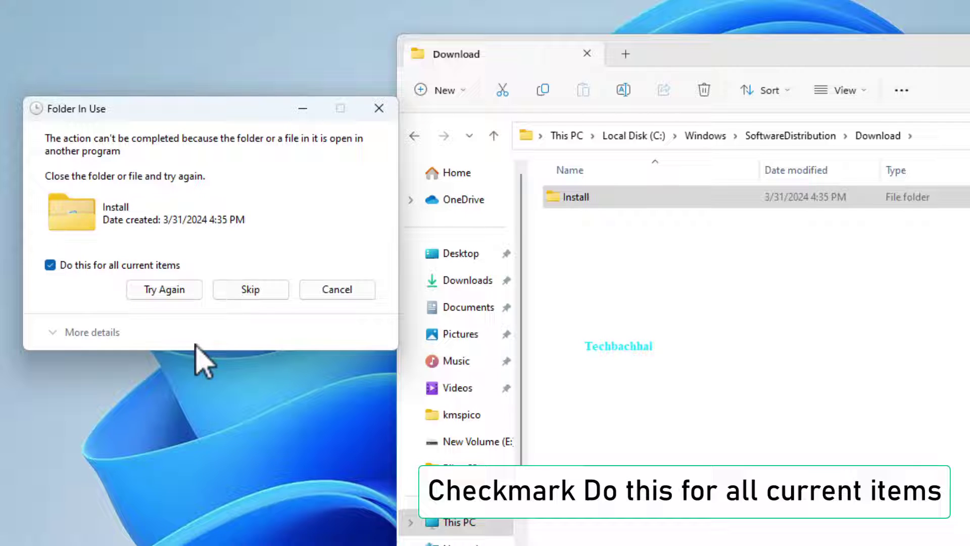
pyautogui.click(253, 290)
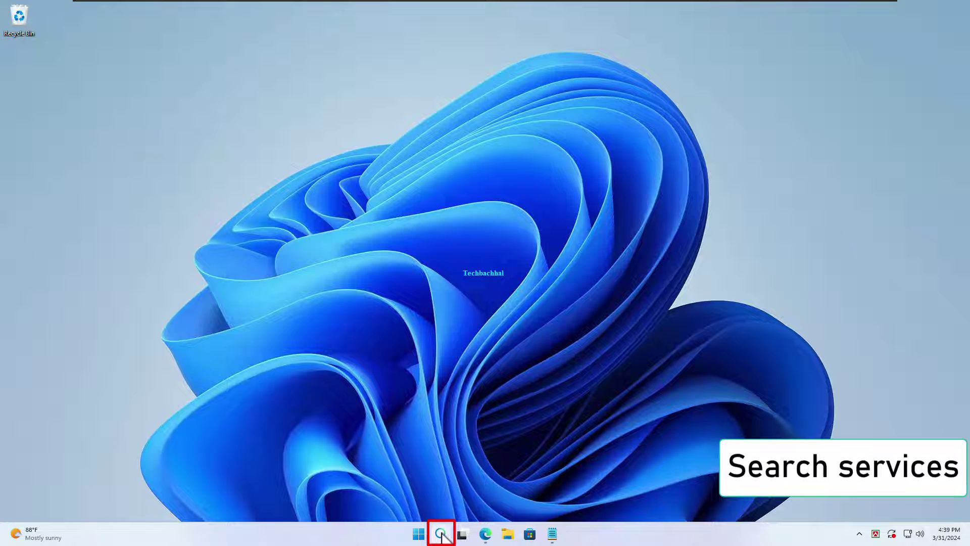
# Step: Reopen Services from Windows search and select the Windows Update row
pyautogui.click(442, 535)
pyautogui.write('services')
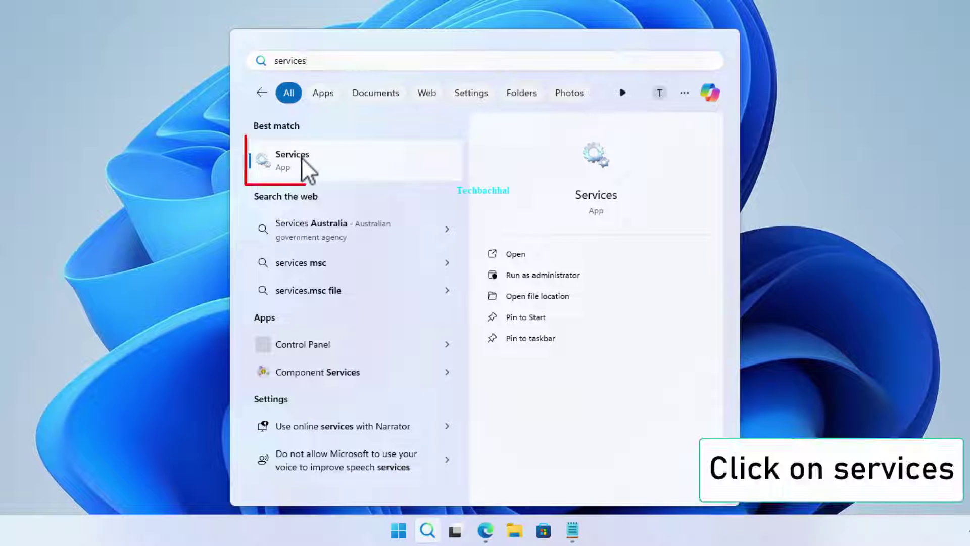
pyautogui.click(301, 157)
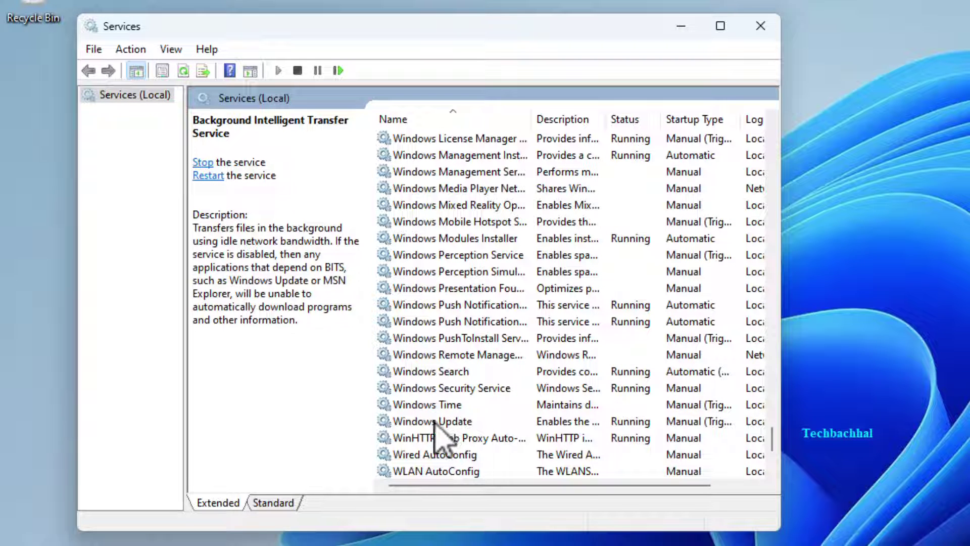
pyautogui.click(437, 421)
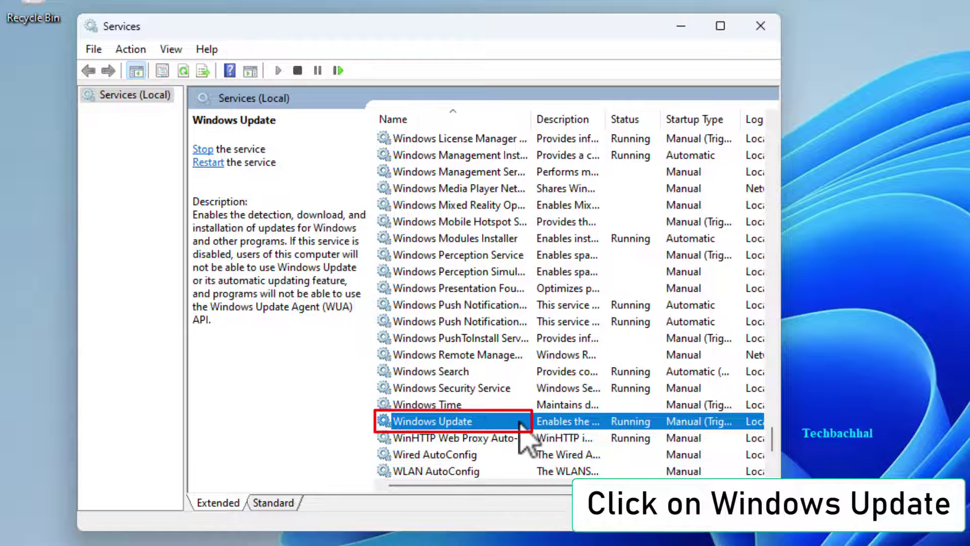
# Step: Change Windows Update's startup type to Automatic, apply and confirm, then close Services
pyautogui.rightClick(520, 422)
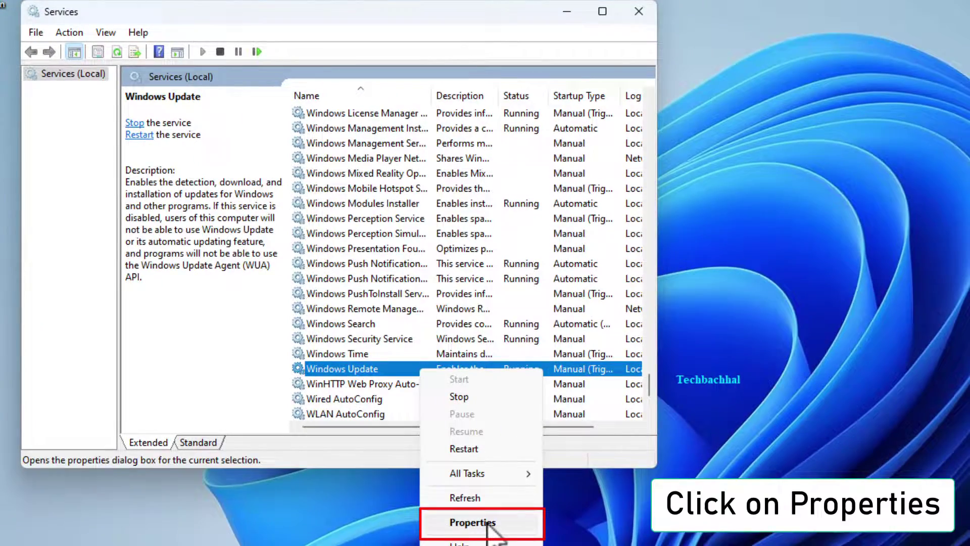
pyautogui.click(464, 523)
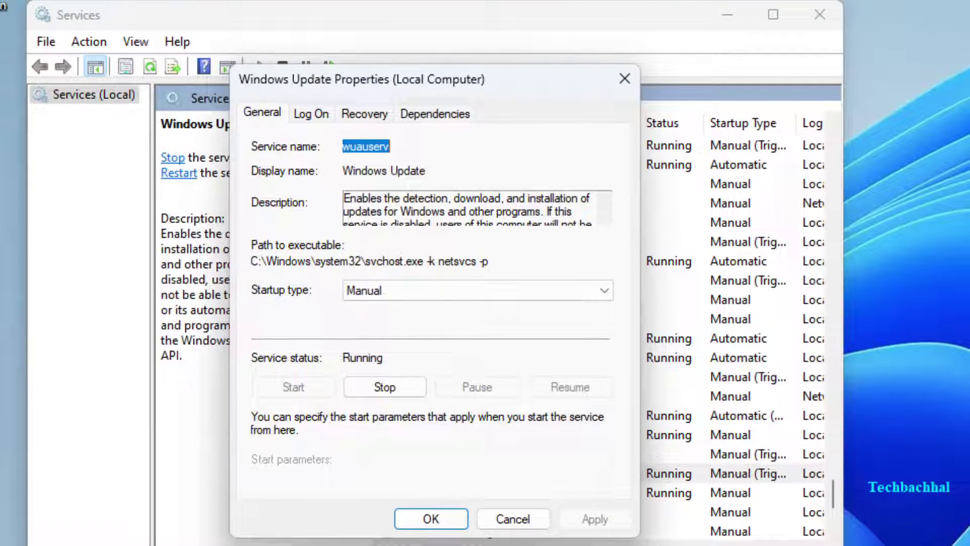
pyautogui.click(414, 294)
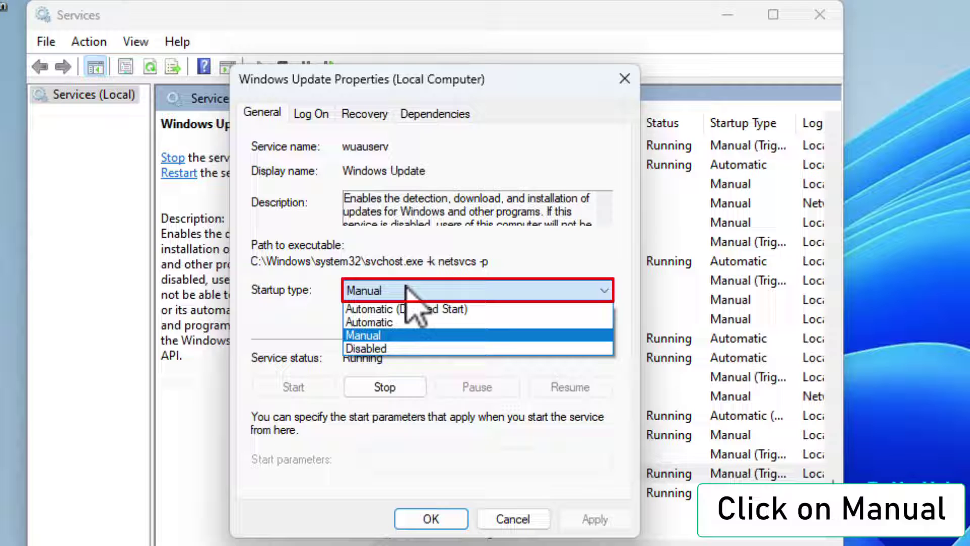
pyautogui.click(385, 322)
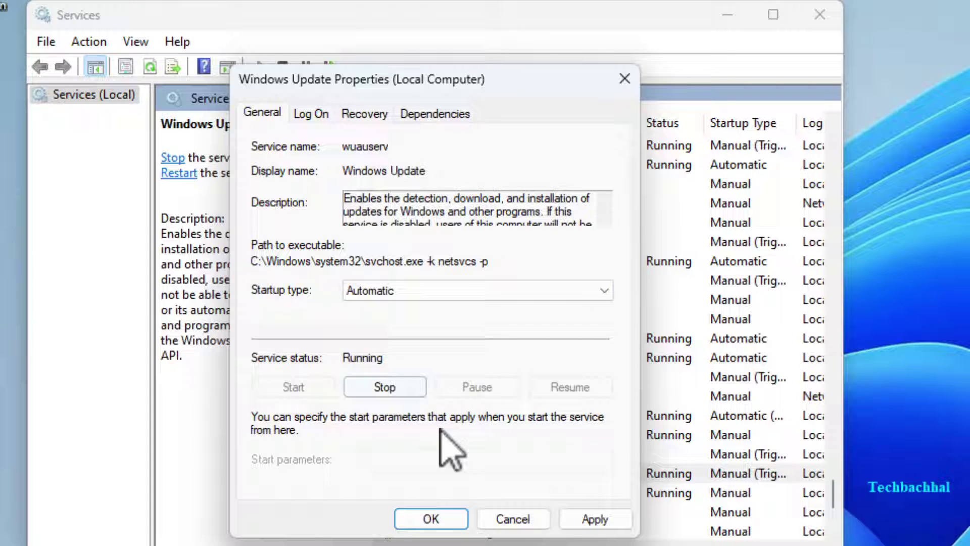
pyautogui.click(595, 520)
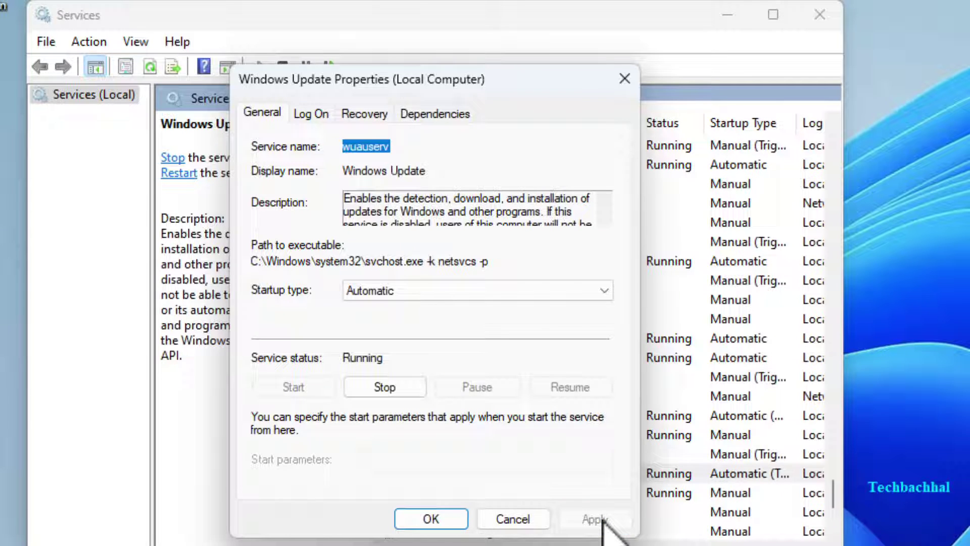
pyautogui.click(431, 520)
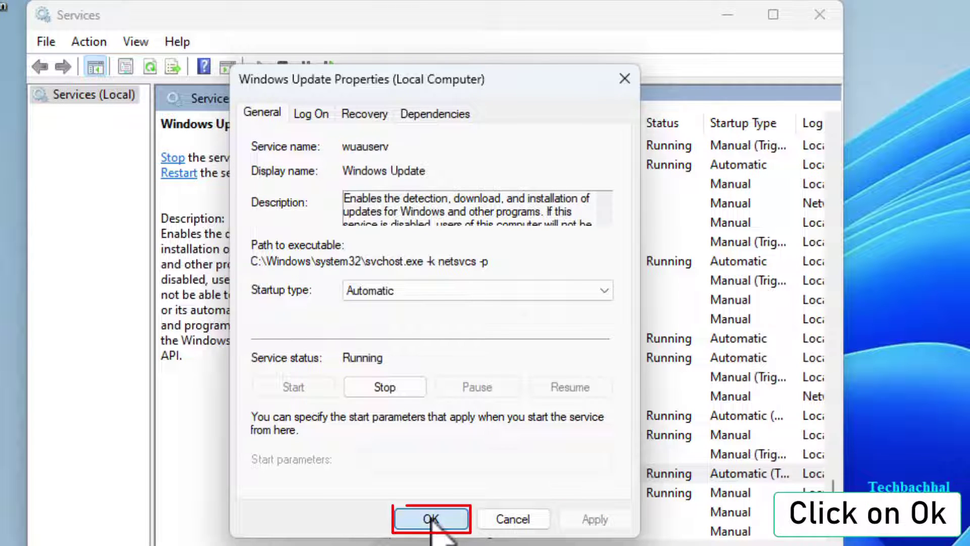
pyautogui.click(819, 14)
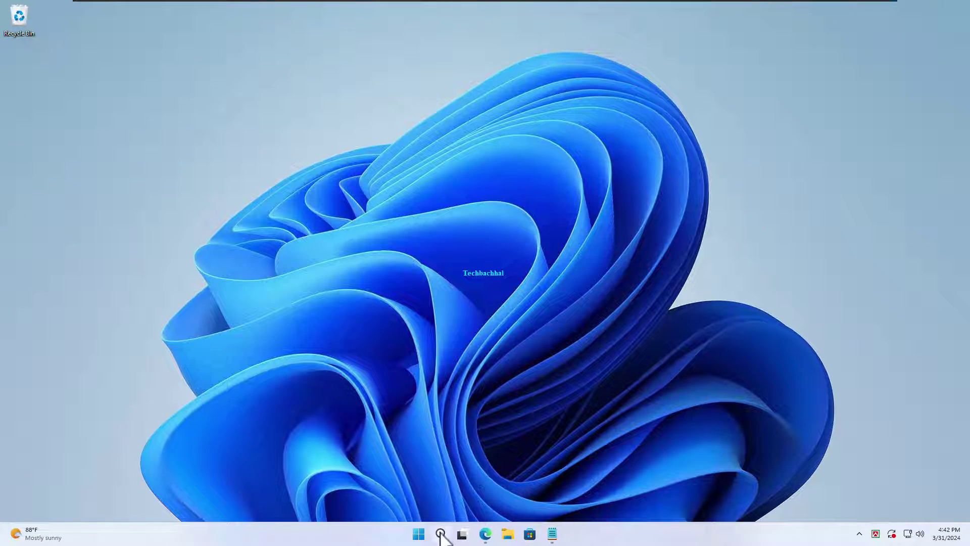
# Step: Search for 'windows' and choose Windows Update settings from the results
pyautogui.click(440, 534)
pyautogui.write('w')
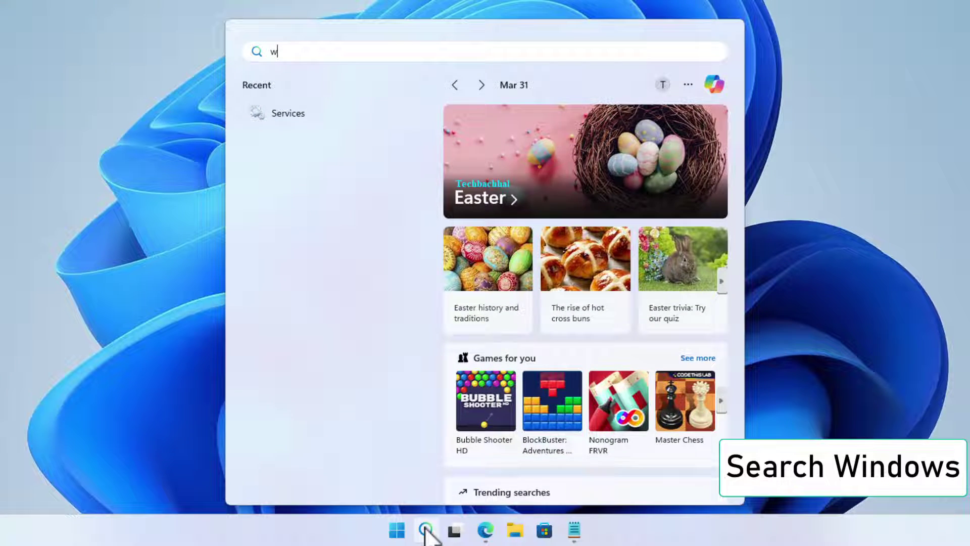
pyautogui.write('in')
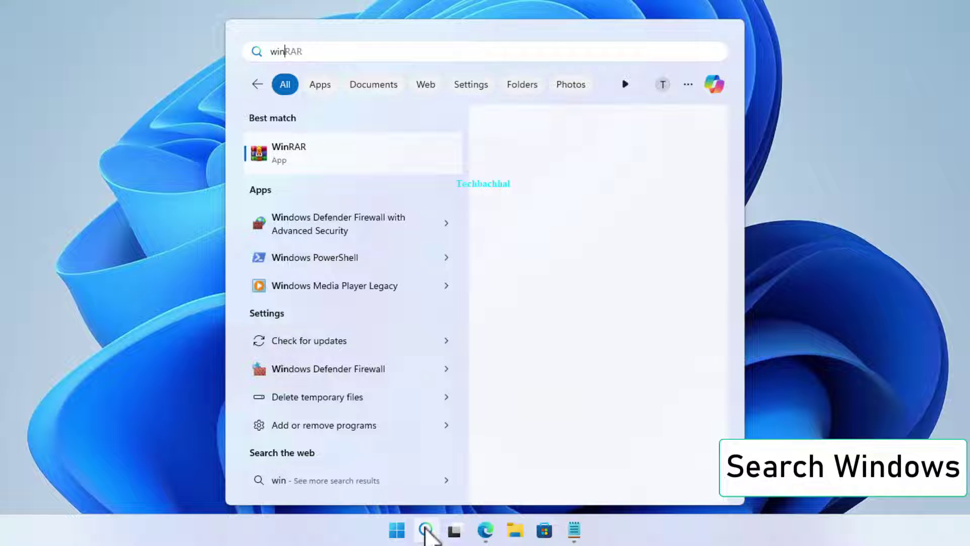
pyautogui.write('dow')
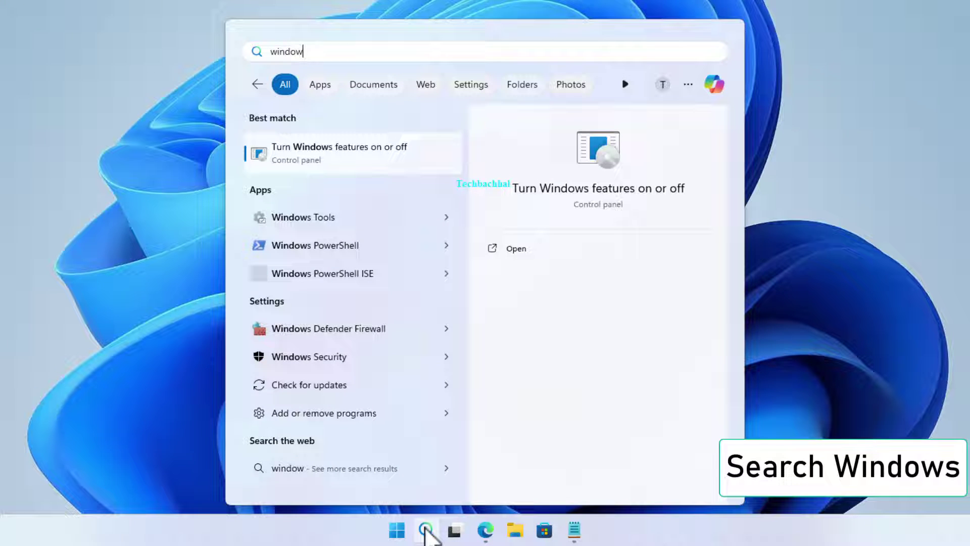
pyautogui.write('s')
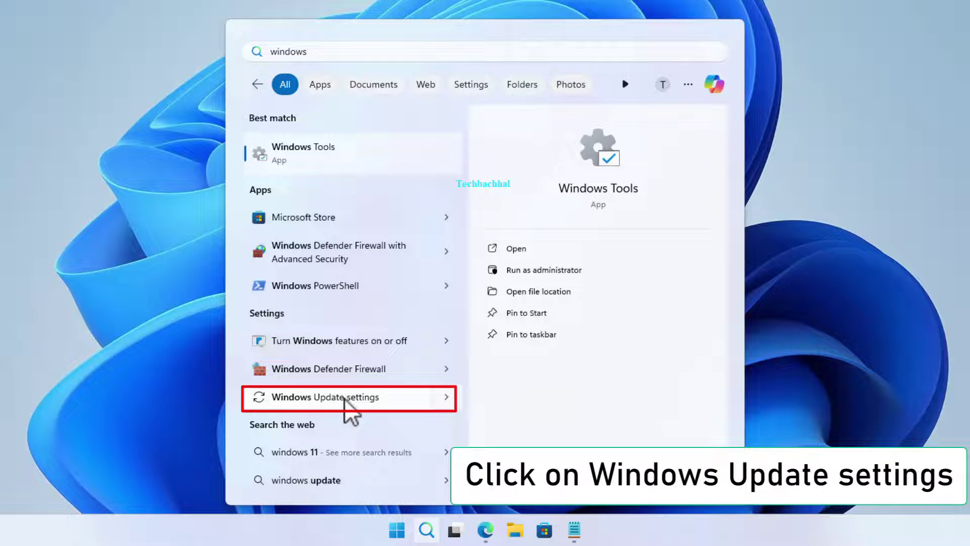
pyautogui.click(334, 397)
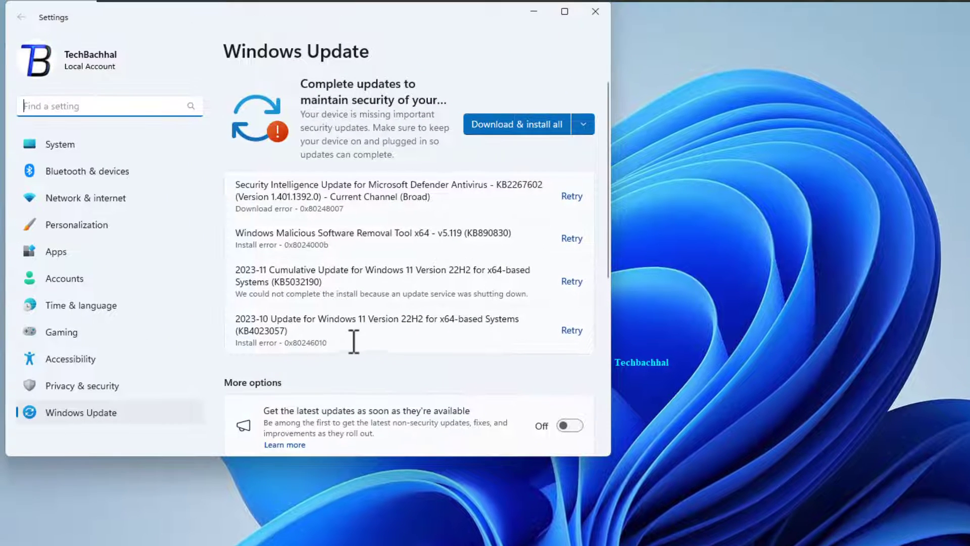
# Step: Maximize the Settings window and start Download & install all for the pending updates
pyautogui.click(565, 12)
pyautogui.click(780, 83)
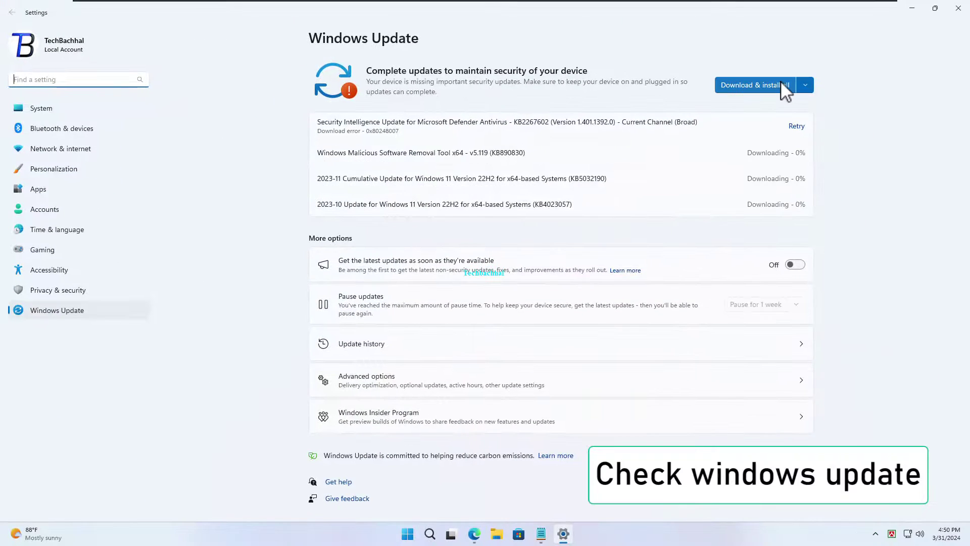